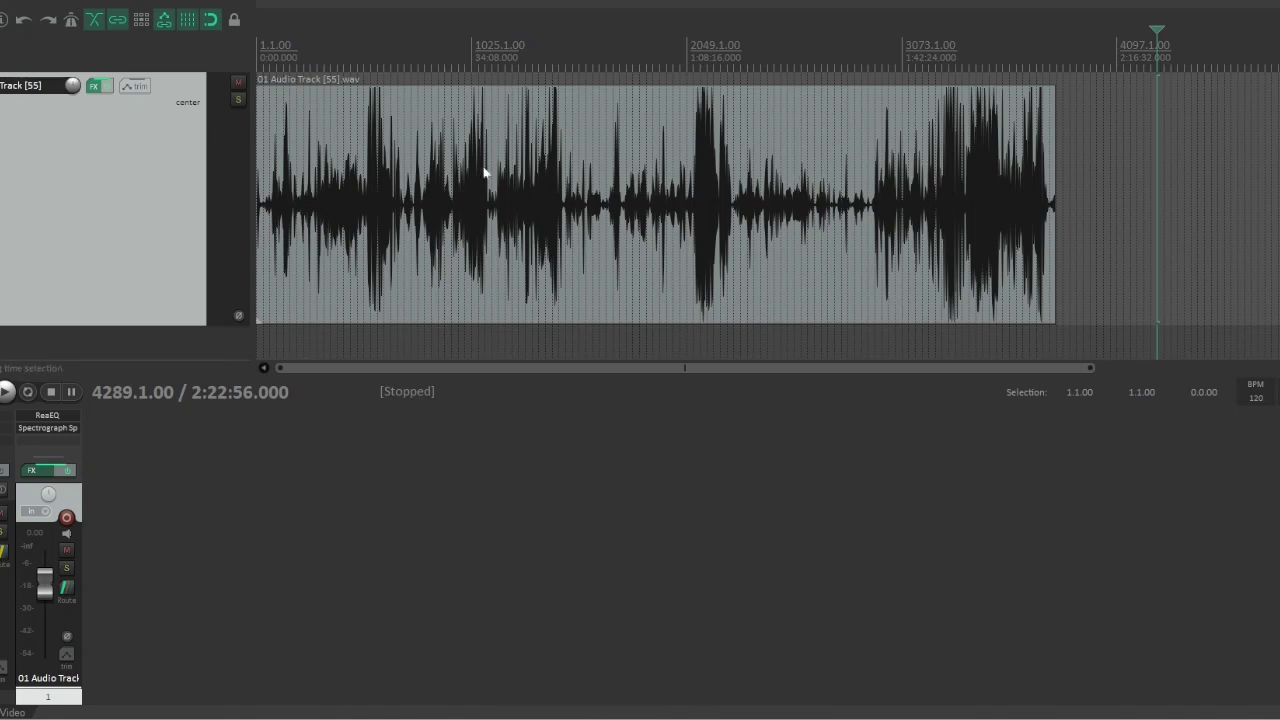
Show ReaEQ in the track's FX chain and move its window down to reveal the waveform
left_click(93, 88)
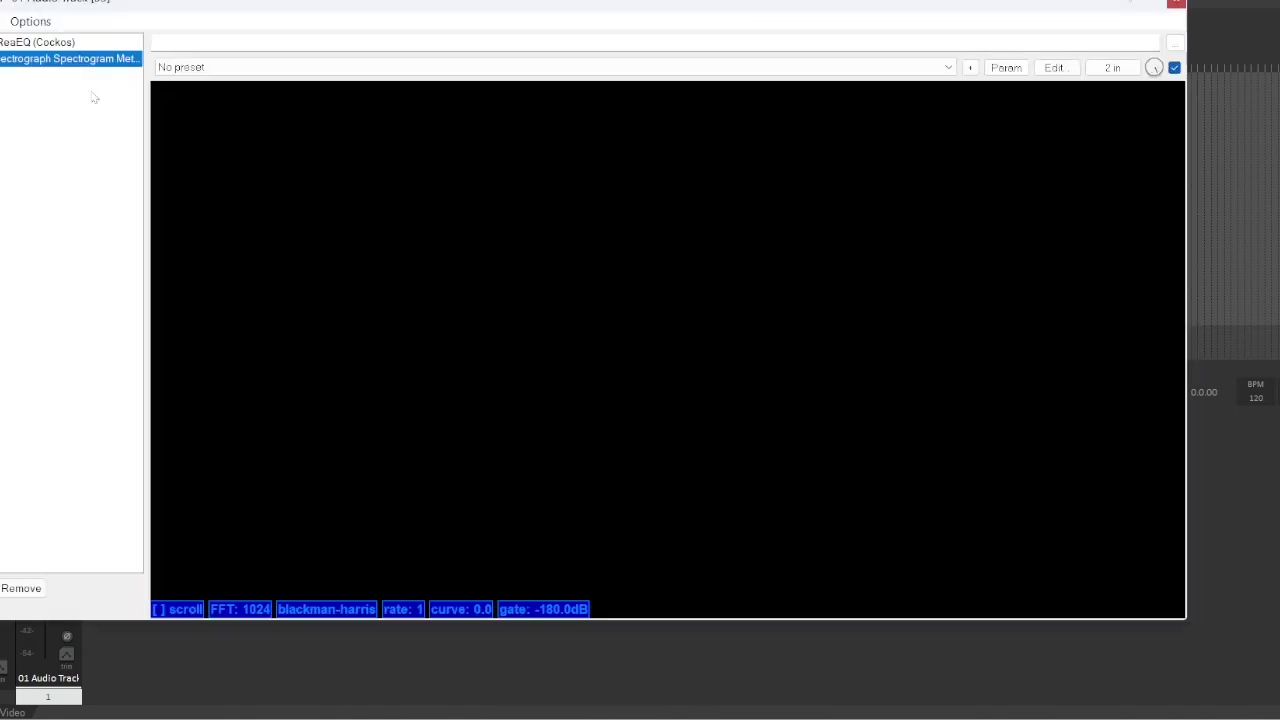
left_click(24, 44)
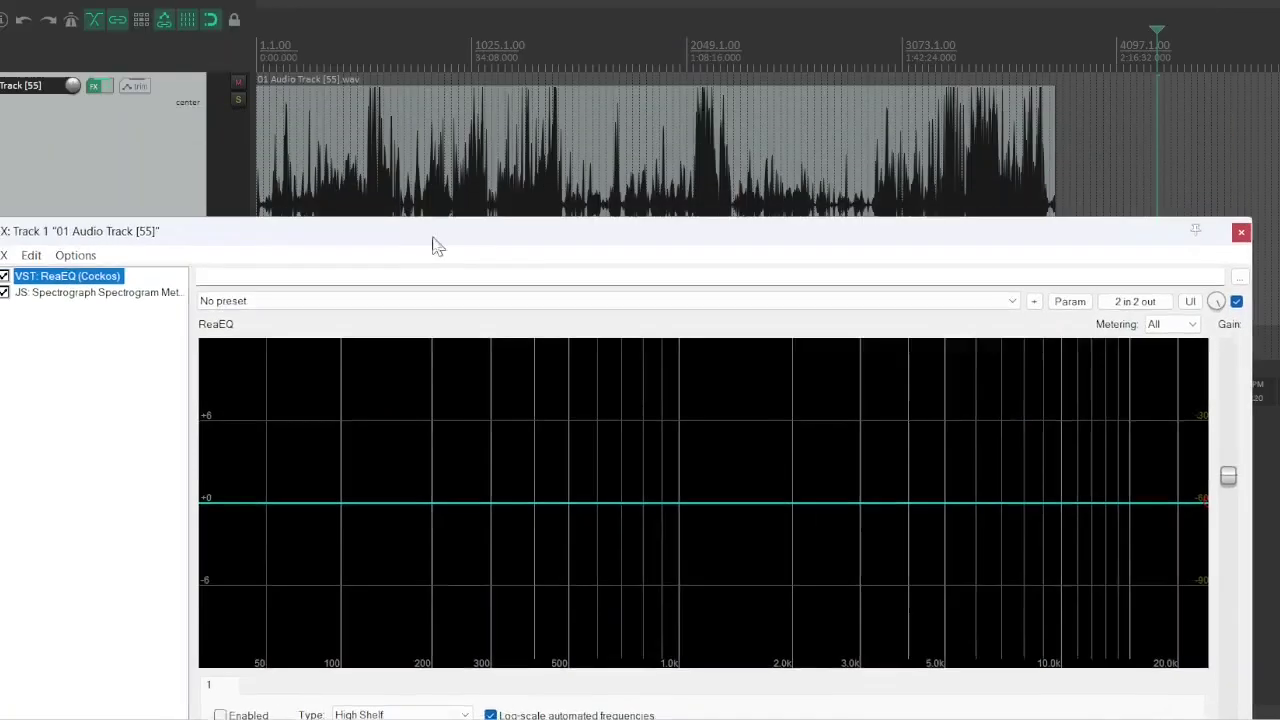
left_click_drag(436, 247, 441, 273)
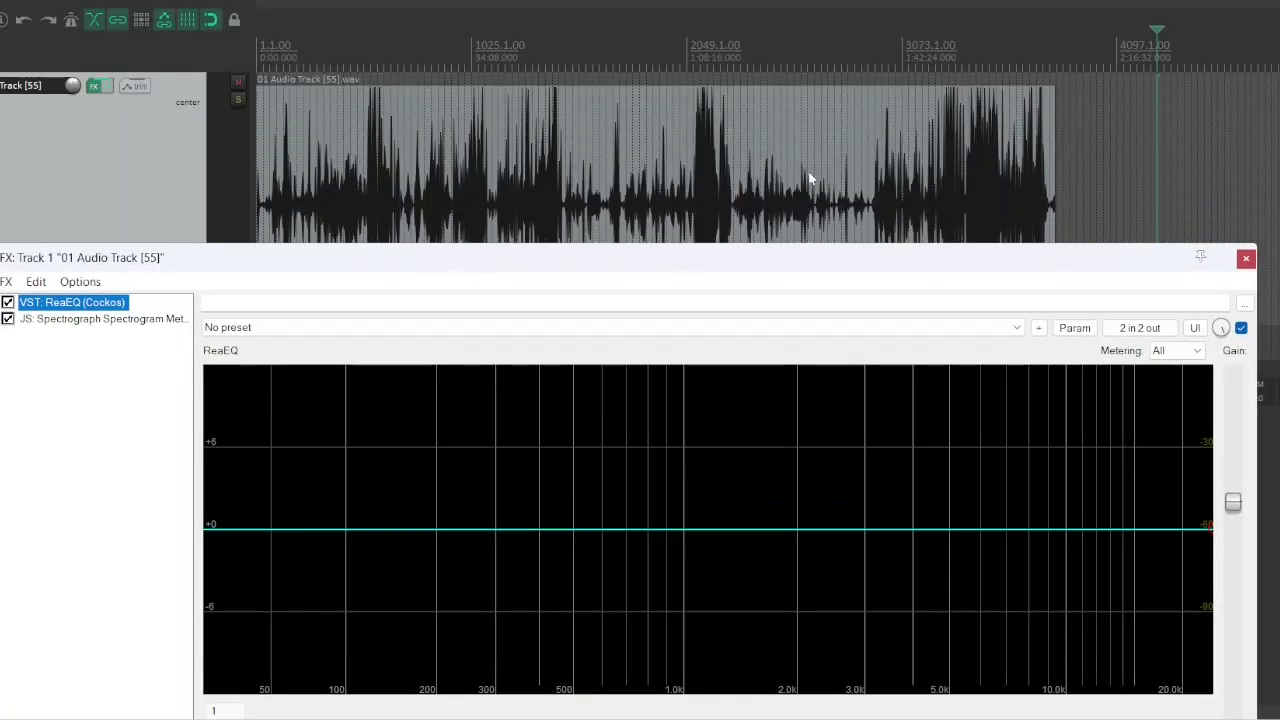
Play the track from a chosen timeline position so ReaEQ's analyser draws the spectrum curve
left_click(852, 78)
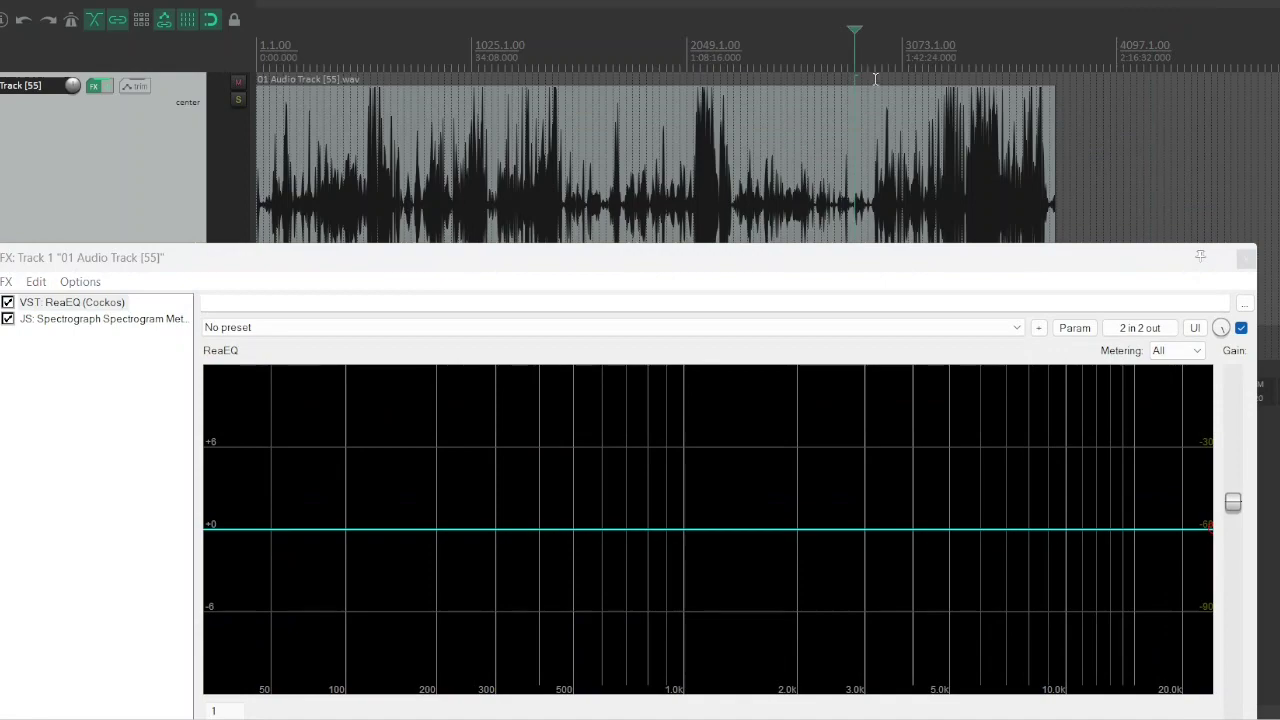
left_click(875, 78)
key("space")
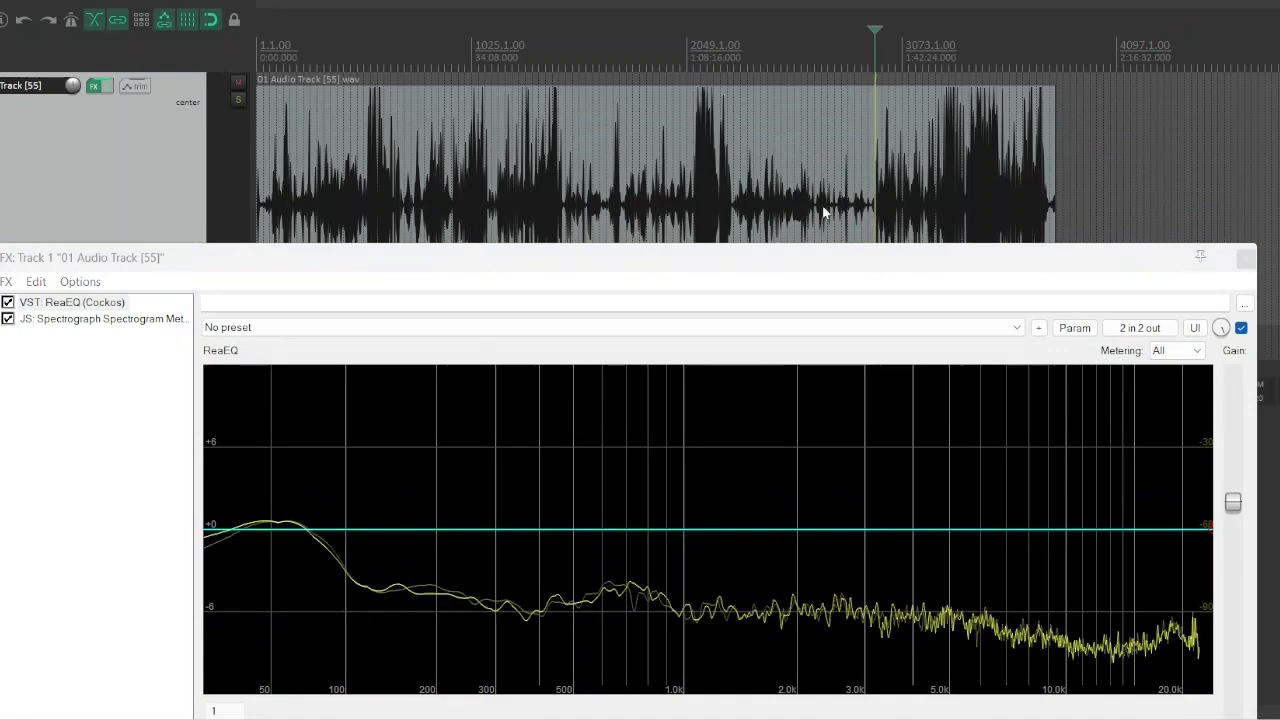
left_click_drag(765, 266, 725, 98)
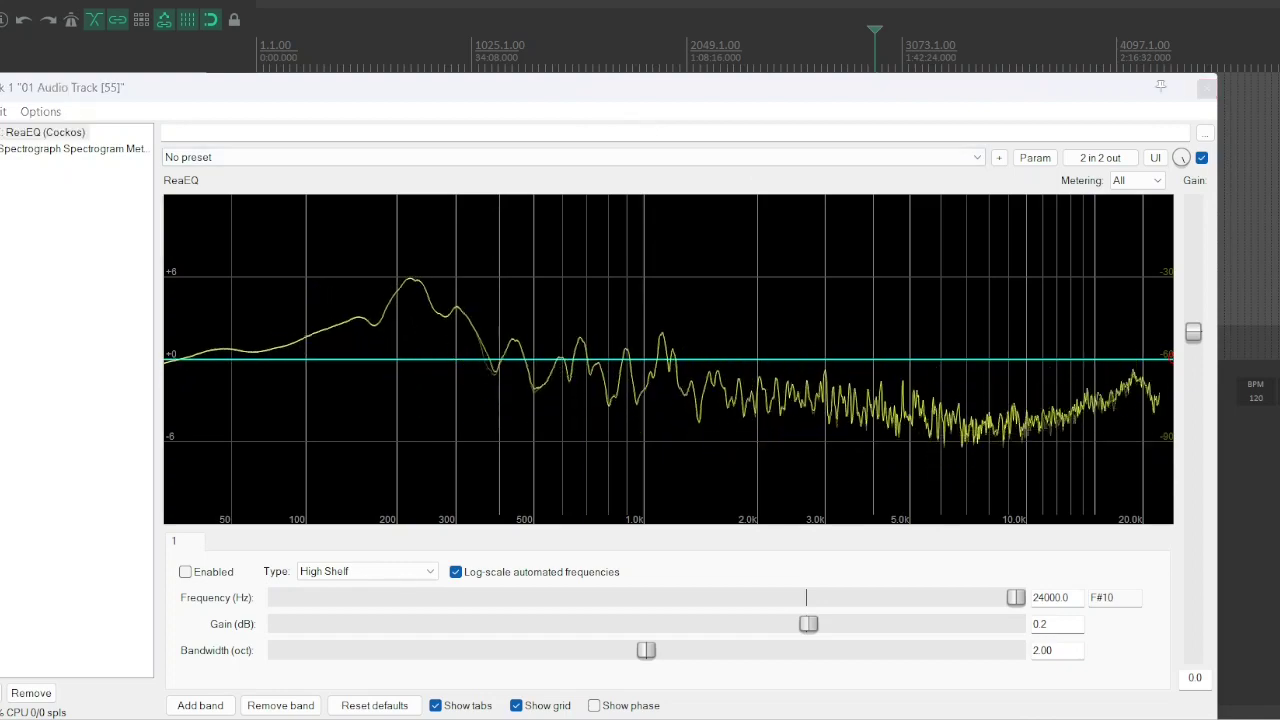
left_click_drag(1079, 97, 1064, 308)
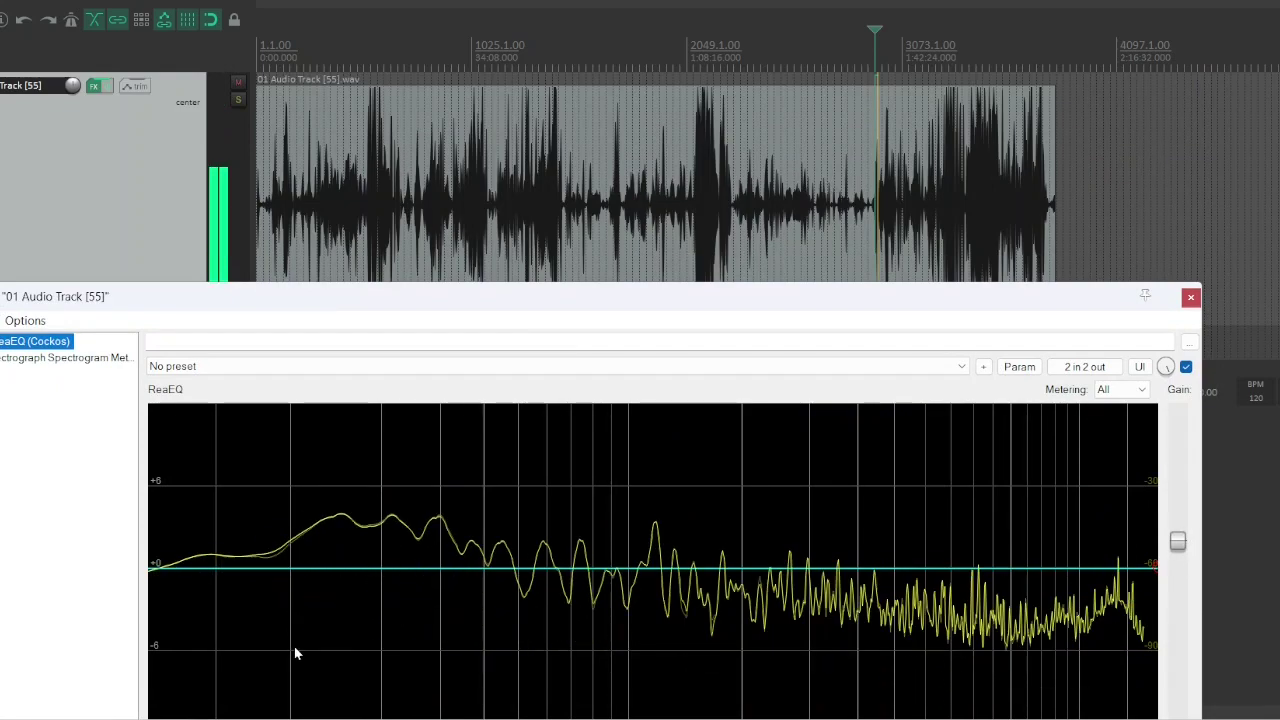
left_click(214, 630)
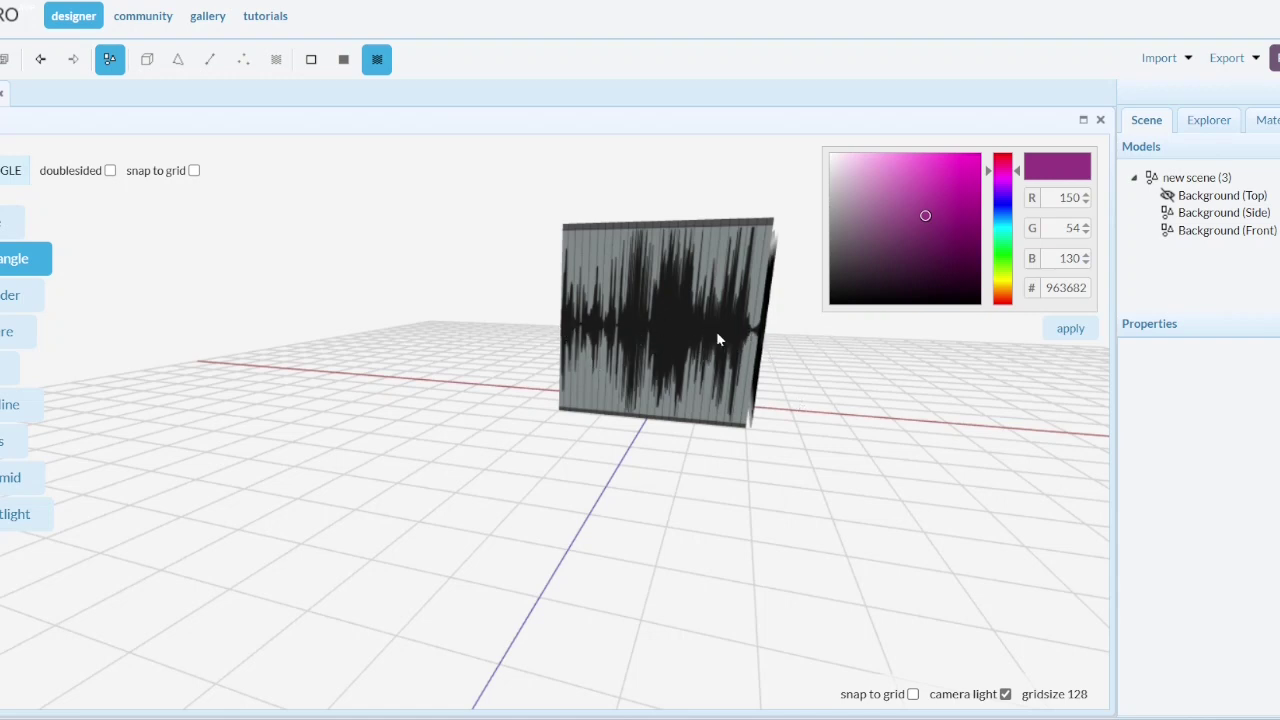
Orbit around and above the cube until the EQ-spectrum face shows next to the waveform face
left_click_drag(784, 383, 736, 381)
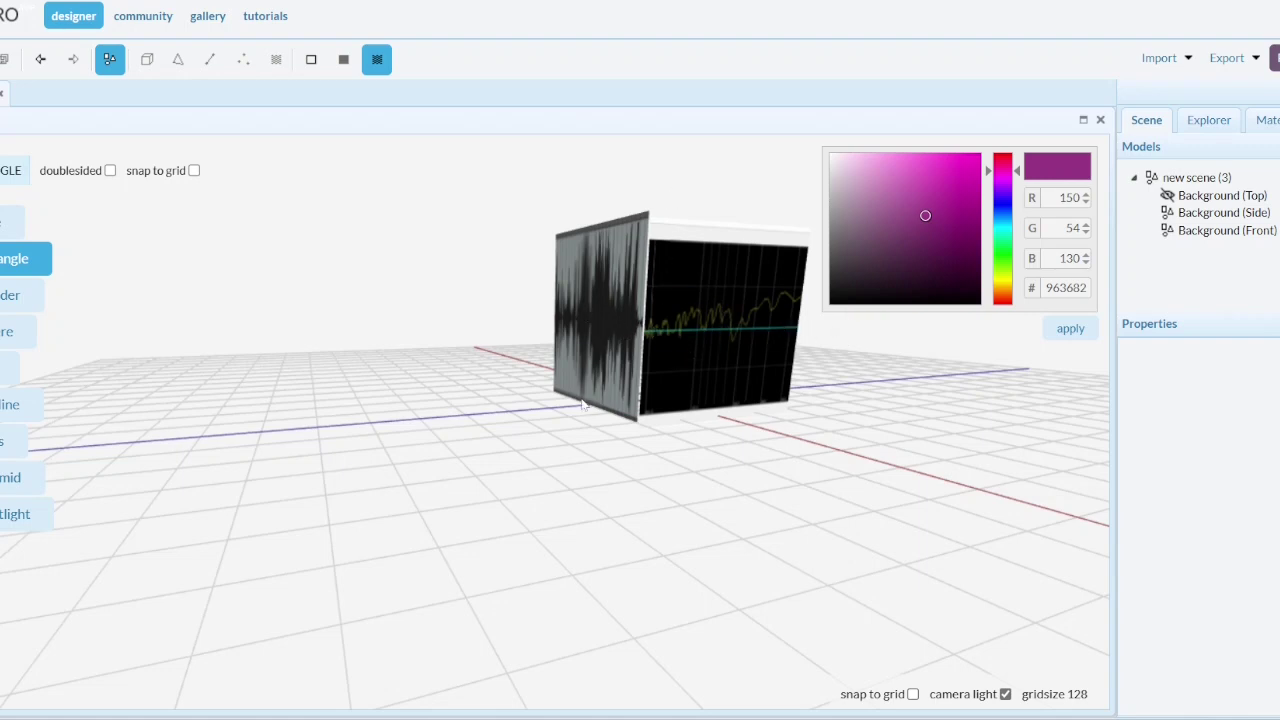
mouse_move(583, 404)
left_mouse_down()
mouse_move(606, 403)
mouse_move(591, 406)
left_mouse_up()
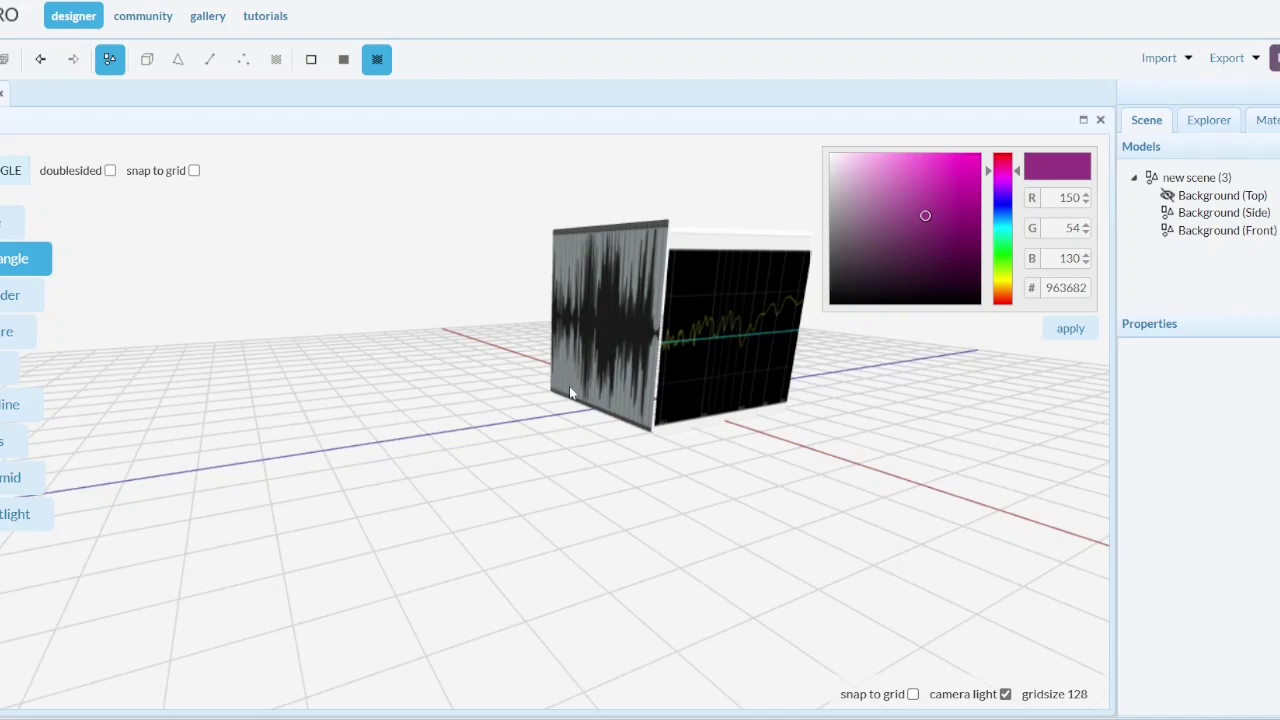
left_click_drag(569, 386, 460, 395)
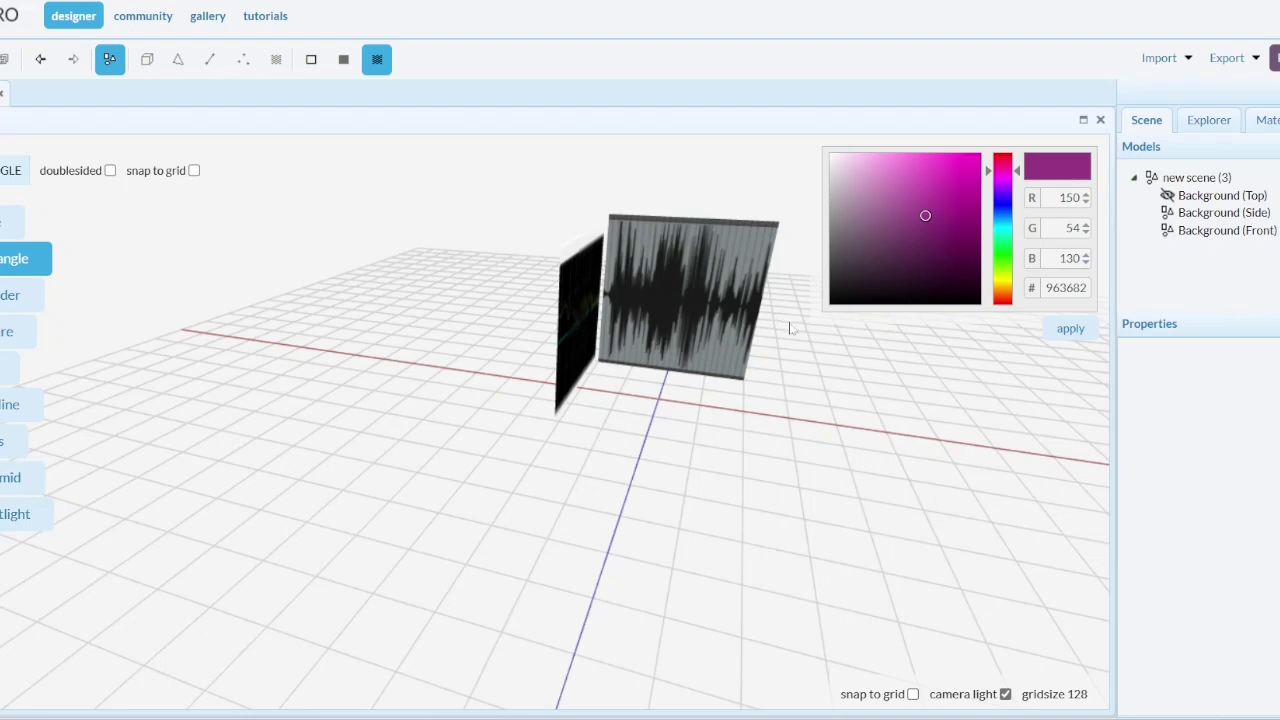
Orbit to show the waveform and EQ faces, then select Background (Top) in the Scene tree
left_click_drag(482, 354, 630, 345)
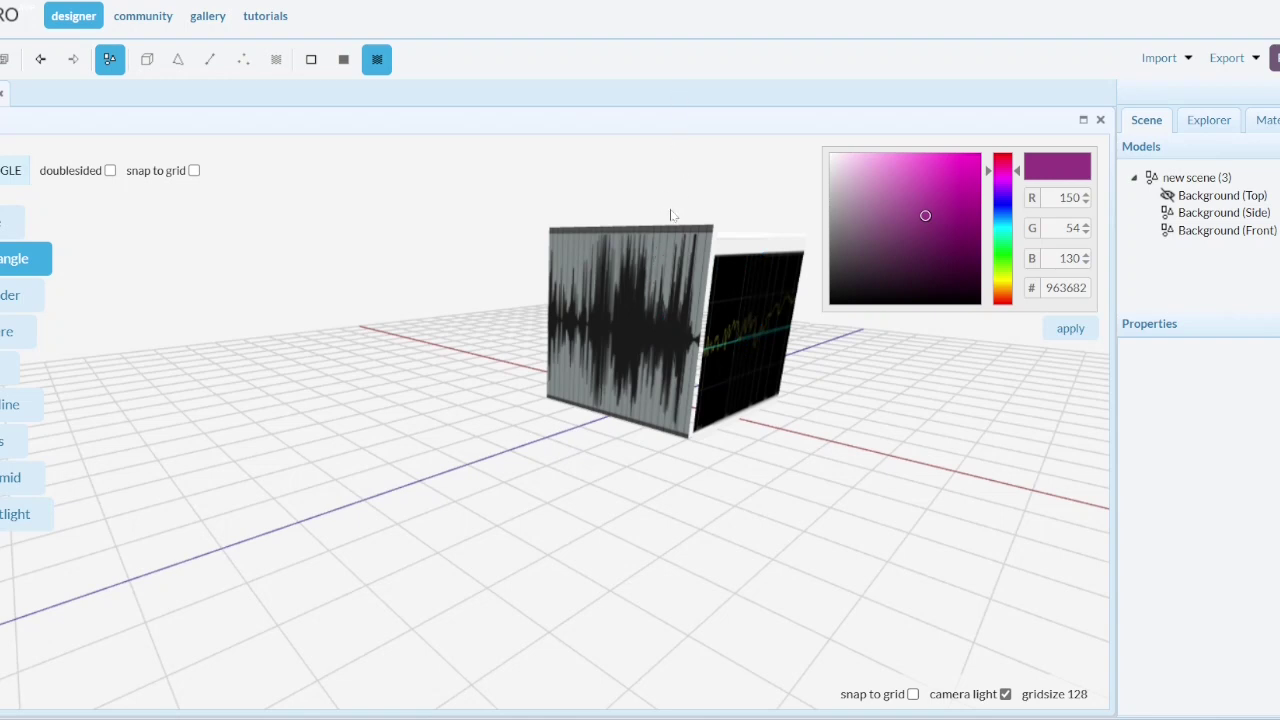
left_click(1222, 196)
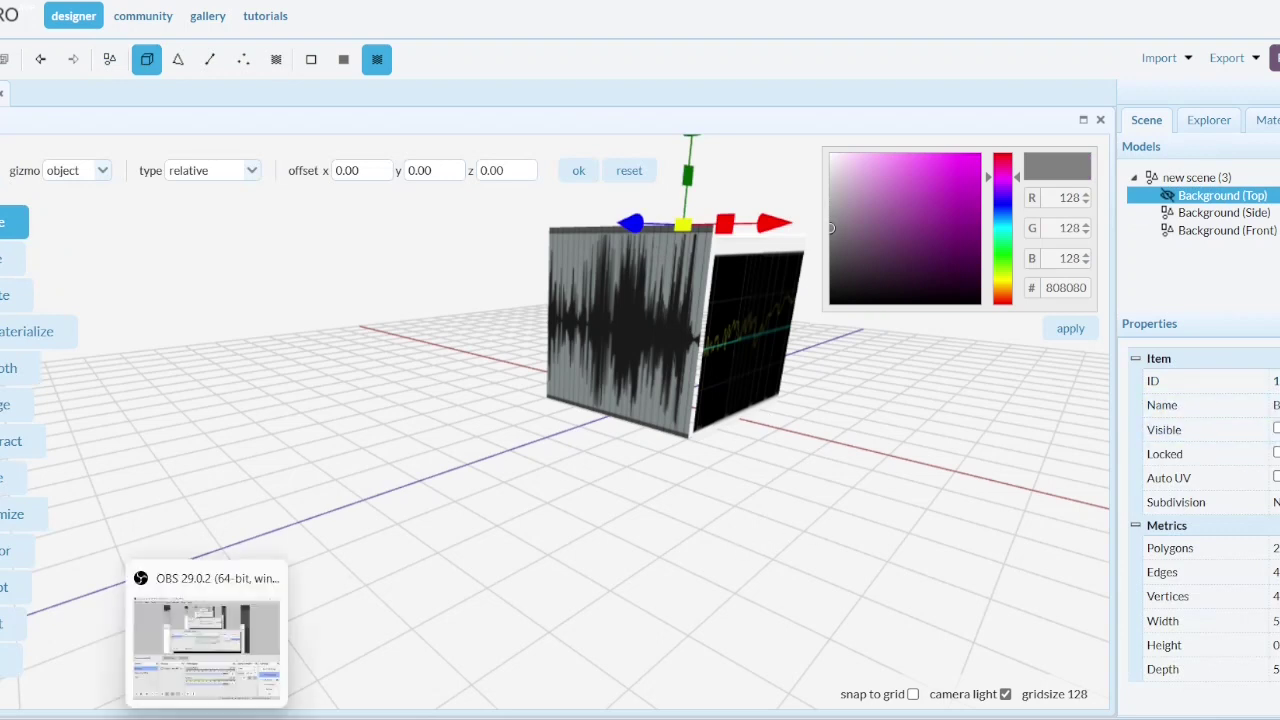
Show the Spectrograph meter in REAPER's FX chain and move its window to the top of the screen
left_click(160, 580)
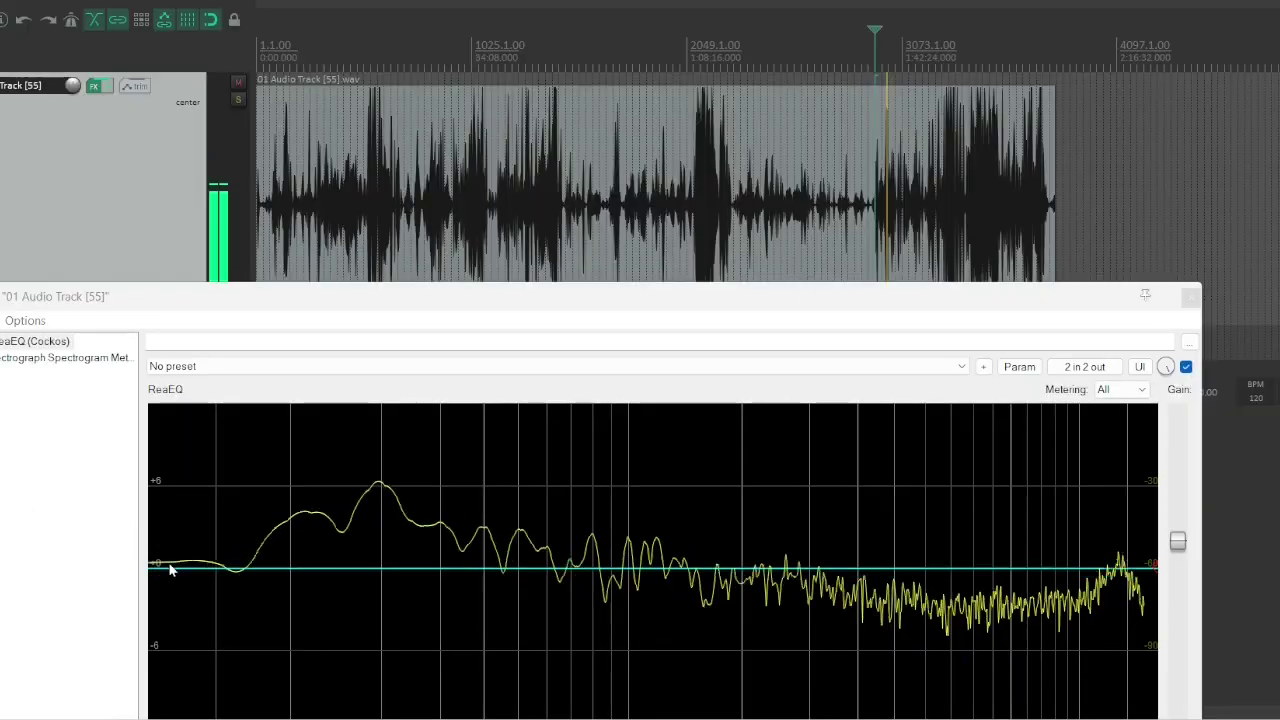
left_click(22, 350)
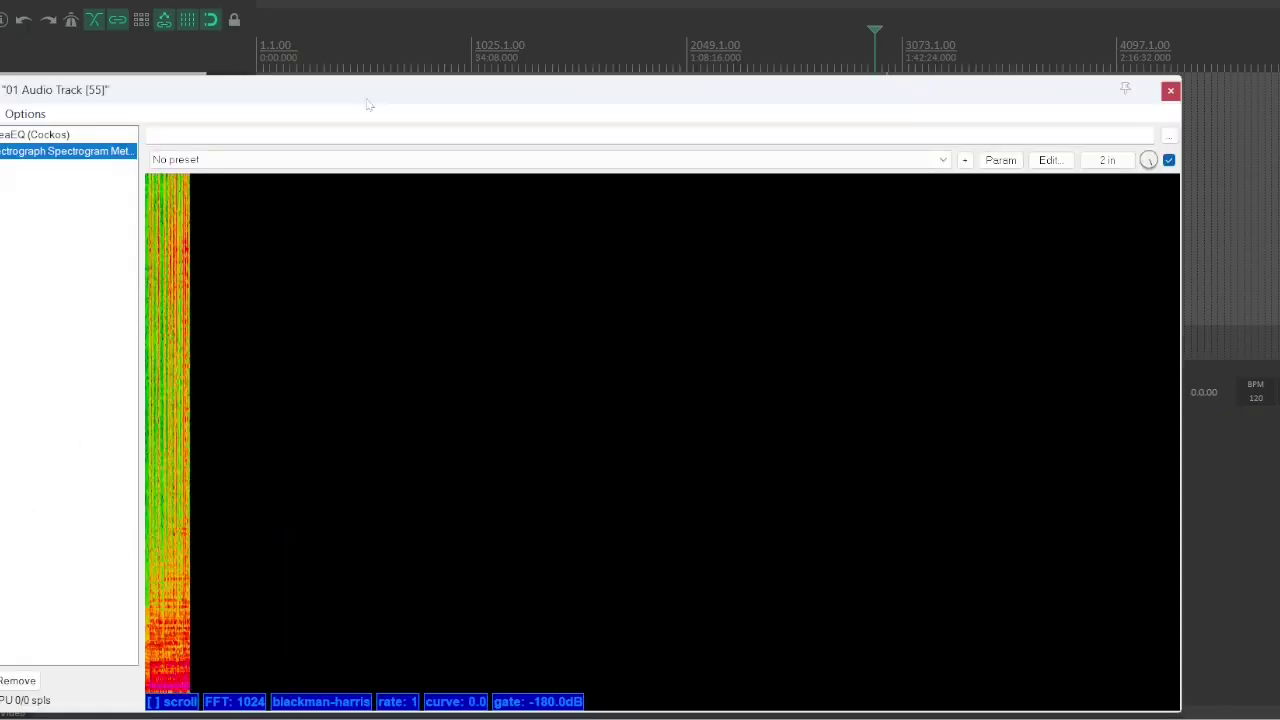
left_click_drag(366, 95, 434, 14)
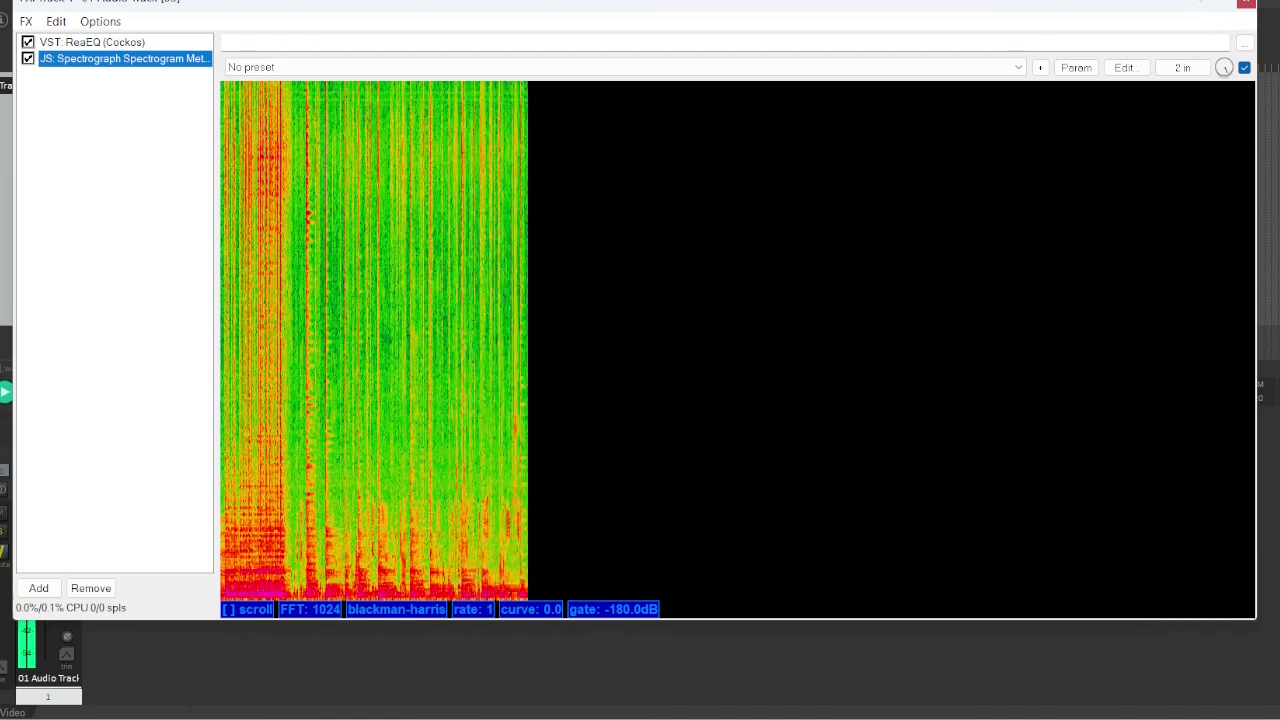
mouse_move(120, 716)
left_click(195, 630)
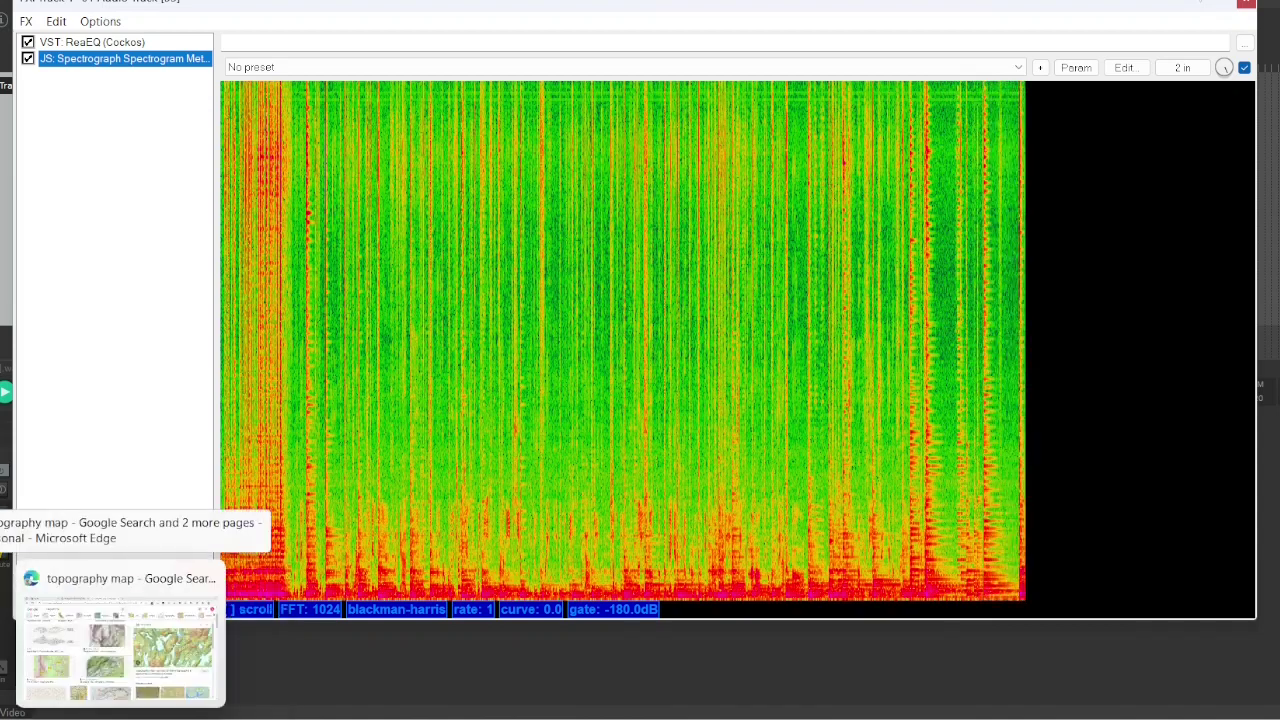
Make the Background (Top) plane visible and orbit to view the cube's green spectrogram top
left_click(120, 645)
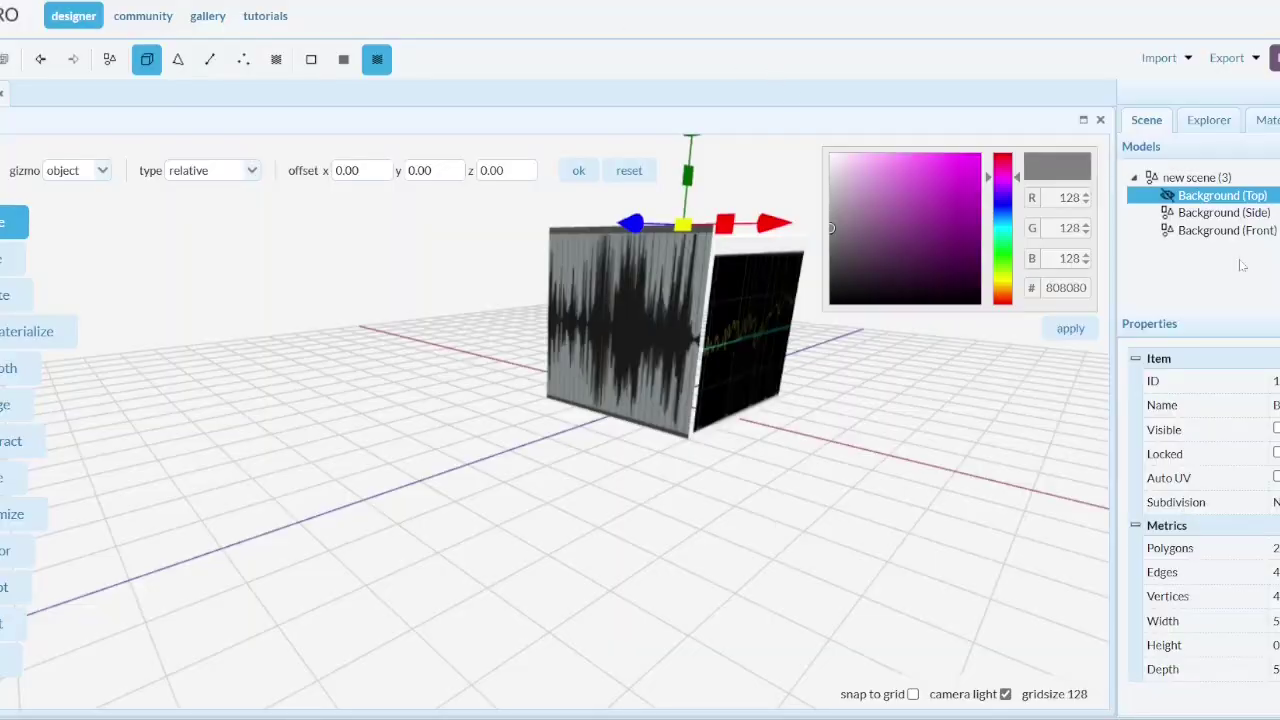
left_click(1276, 429)
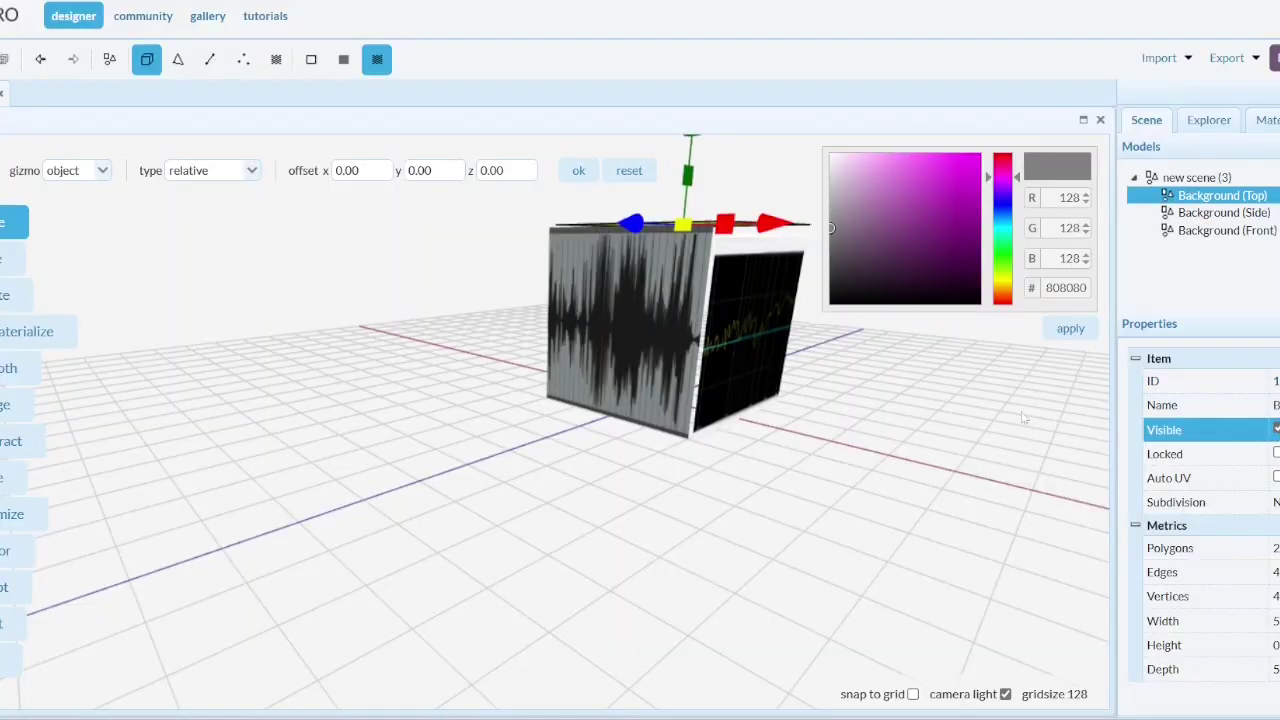
left_click_drag(794, 425, 775, 452)
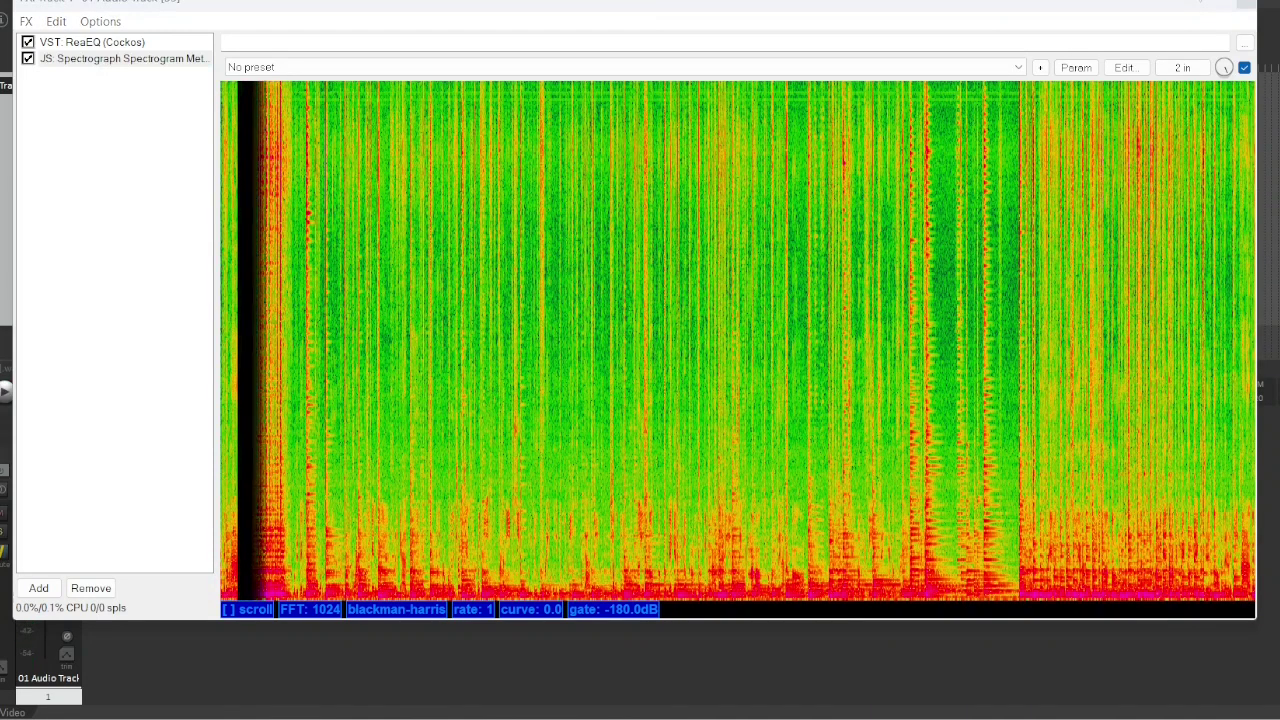
Start playback so the Spectrograph meter draws the track's full spectrogram
key("space")
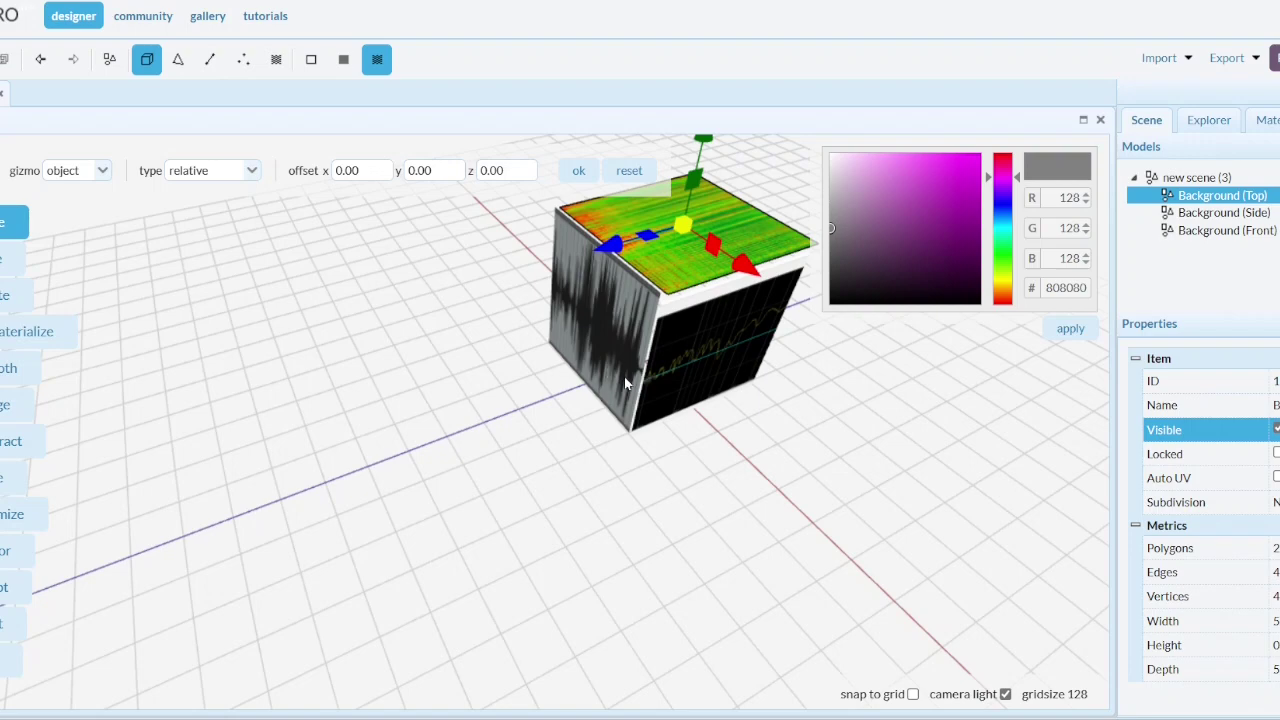
Orbit the camera to a lower angle around the textured cube
left_click_drag(625, 383, 629, 361)
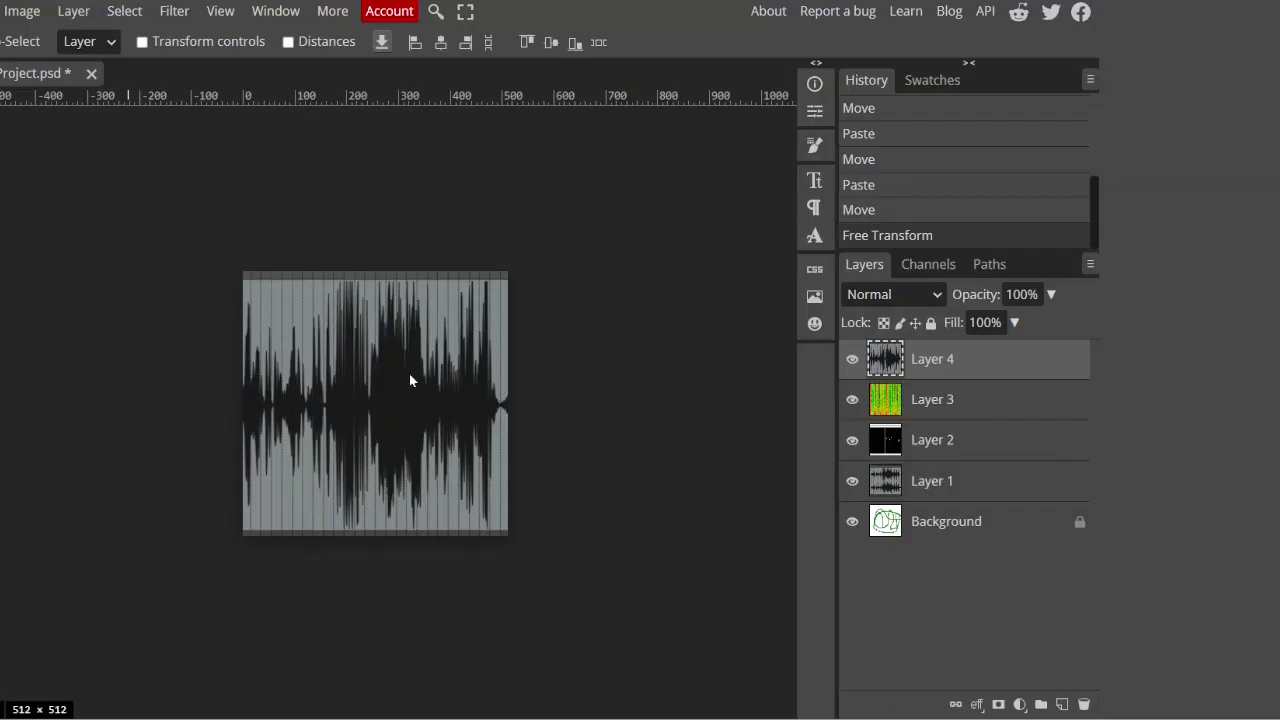
Free-transform Layer 4's waveform with linked width and height, adjusting its height and position
key("ctrl+t")
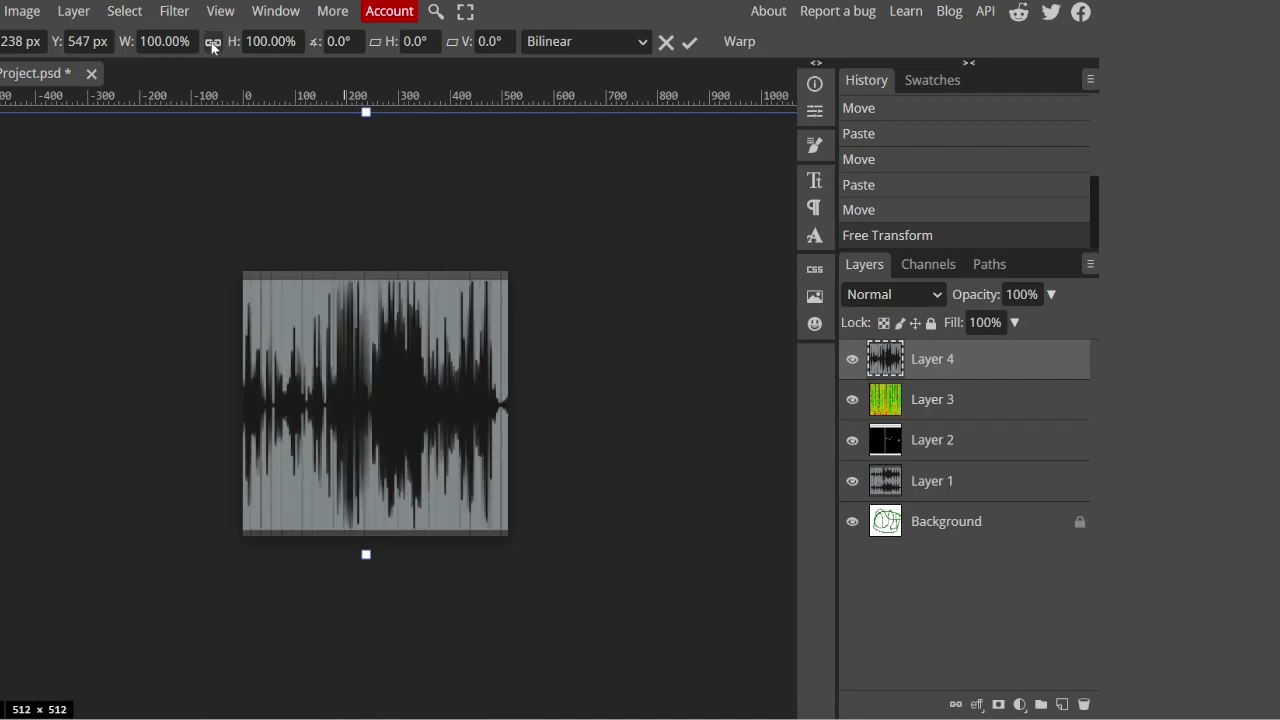
left_click(212, 42)
mouse_move(364, 112)
left_mouse_down()
mouse_move(364, 253)
mouse_move(366, 60)
mouse_move(366, 114)
left_mouse_up()
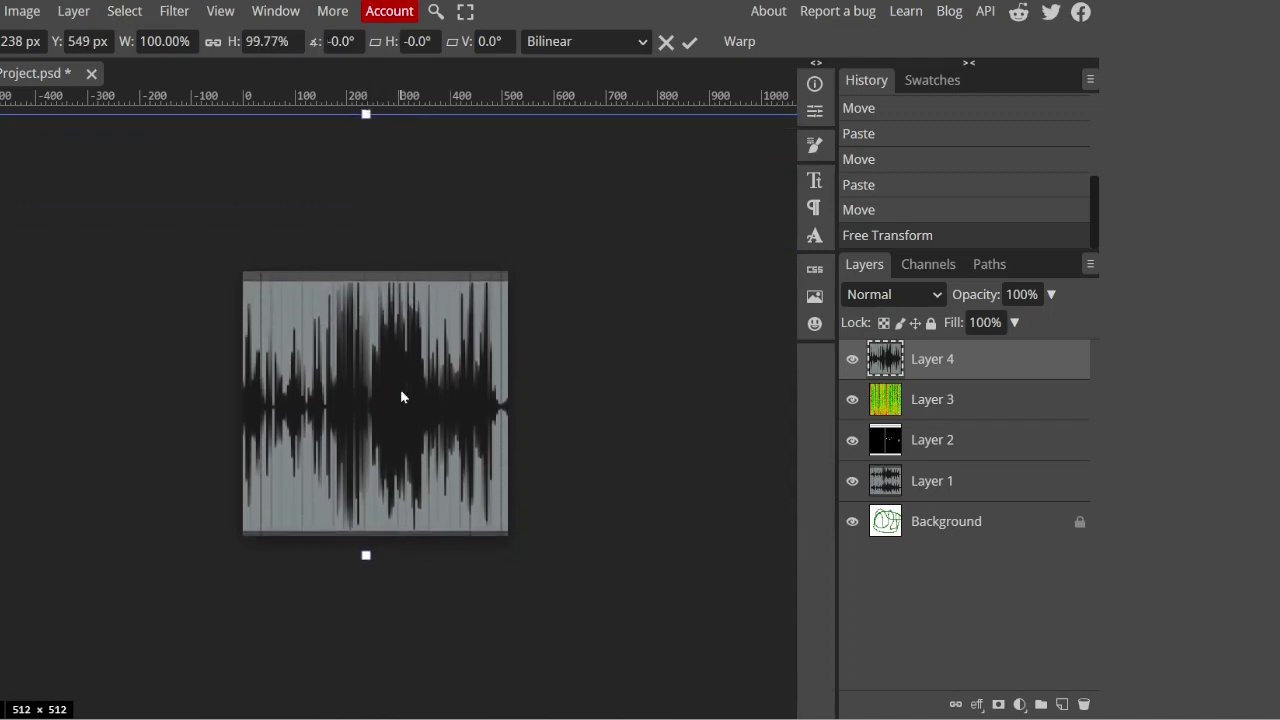
mouse_move(399, 430)
left_mouse_down()
mouse_move(360, 423)
mouse_move(432, 432)
mouse_move(366, 420)
mouse_move(394, 423)
left_mouse_up()
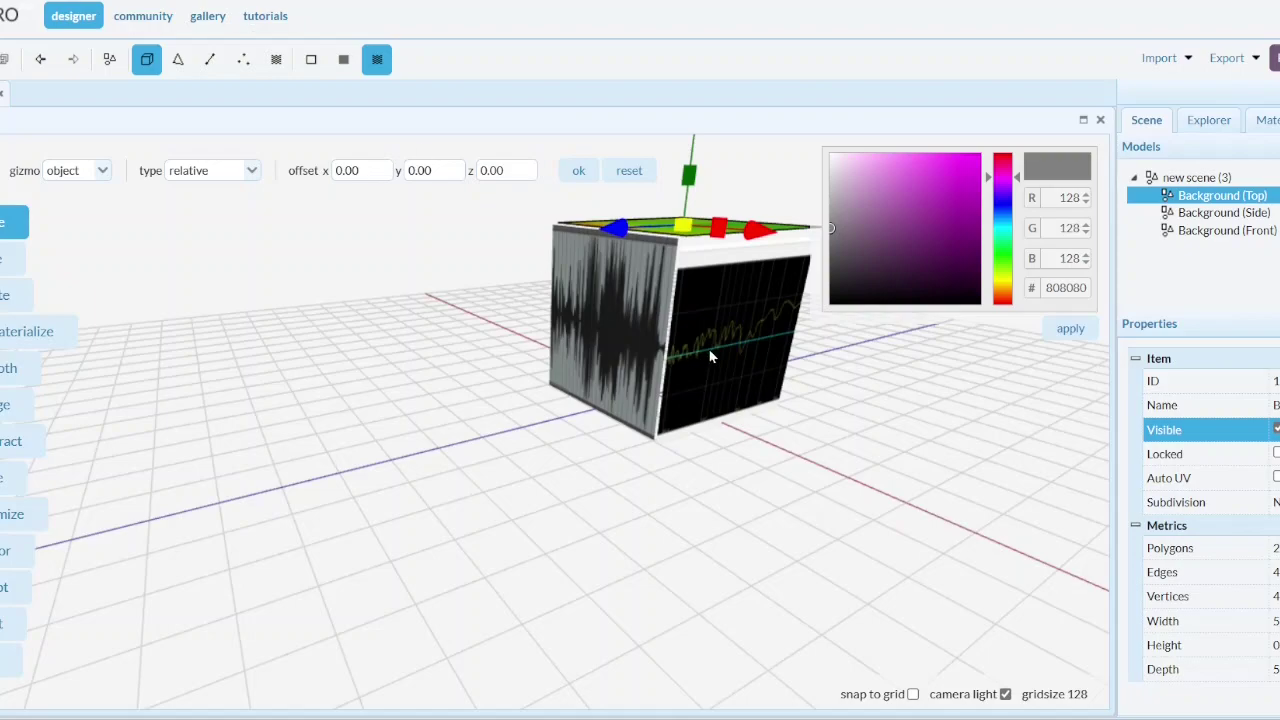
Orbit over the top of the cube until the waveform side faces the camera squarely
mouse_move(667, 366)
left_mouse_down()
mouse_move(632, 360)
mouse_move(638, 400)
mouse_move(709, 371)
mouse_move(669, 360)
mouse_move(651, 375)
mouse_move(668, 369)
left_mouse_up()
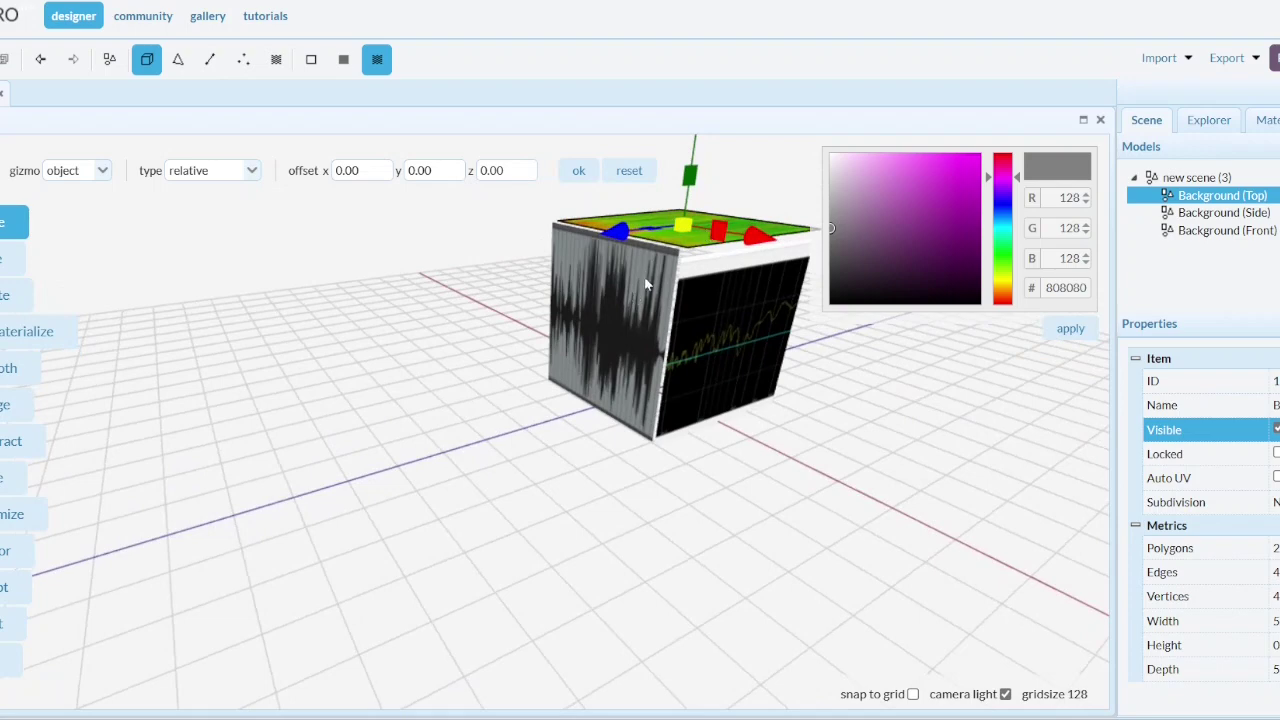
left_click_drag(623, 342, 656, 328)
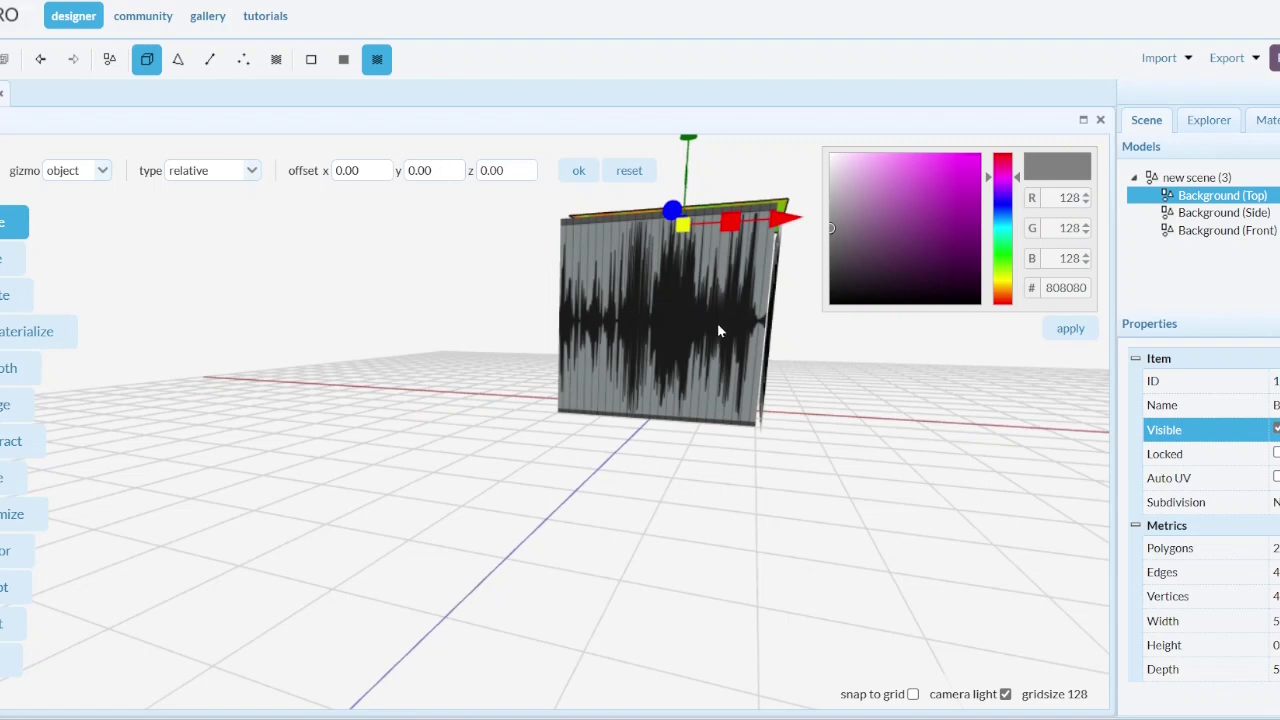
Orbit past the cube's right face around to the EQ-spectrum side
mouse_move(717, 323)
left_mouse_down()
mouse_move(698, 338)
mouse_move(721, 333)
left_mouse_up()
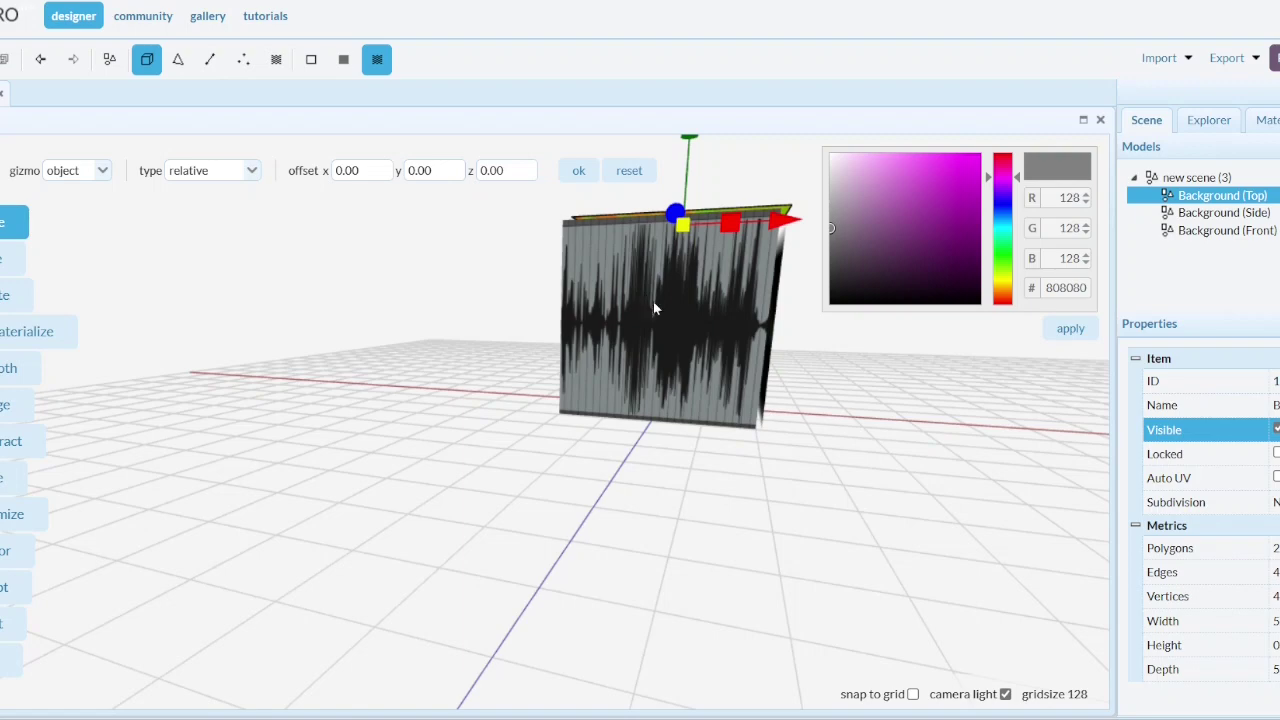
left_click_drag(685, 347, 603, 331)
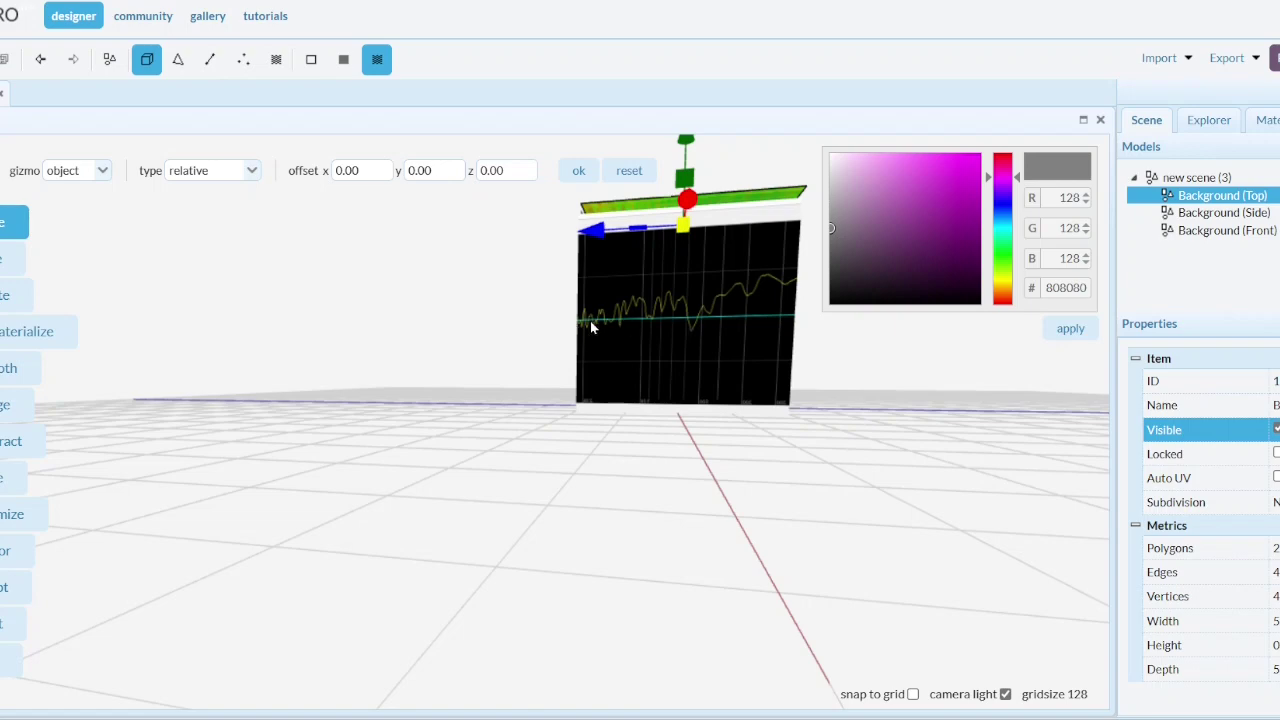
Tilt the camera down over the cube to reveal the green spectrogram top face
left_click_drag(590, 327, 659, 263)
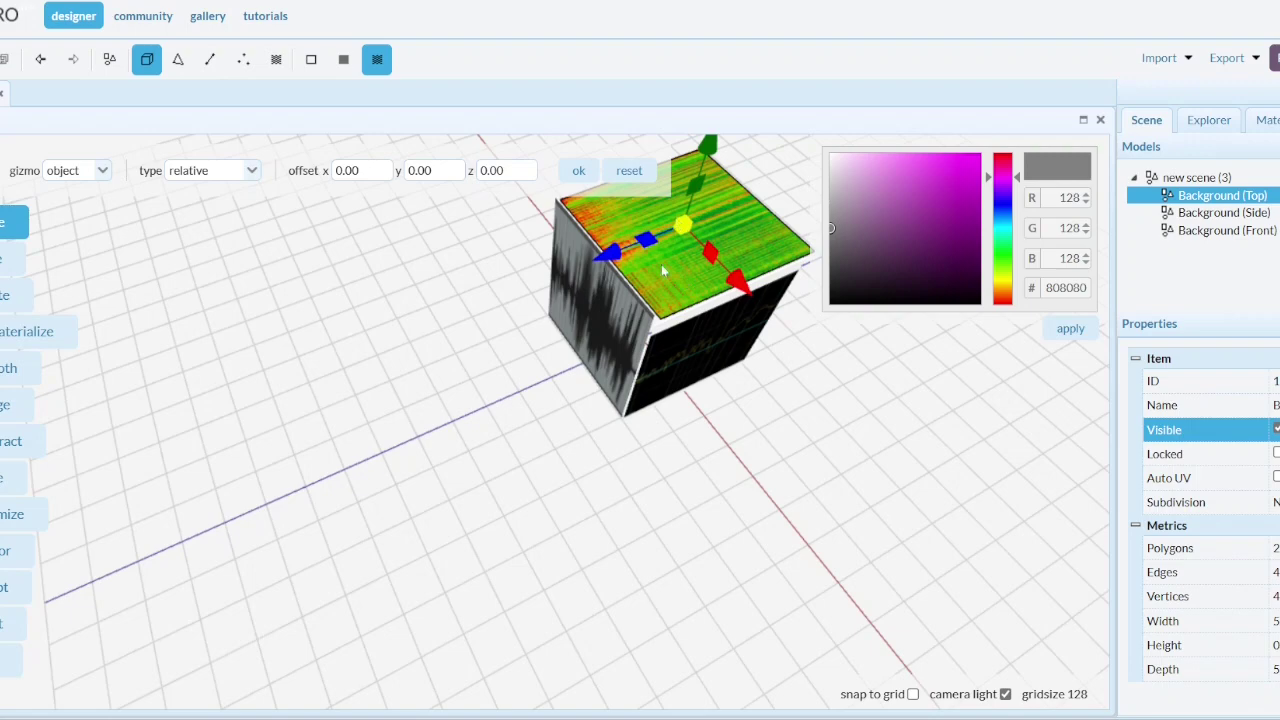
Orbit to an angled view showing the waveform, spectrum and spectrogram faces together
scroll(661, 264, "up", 3)
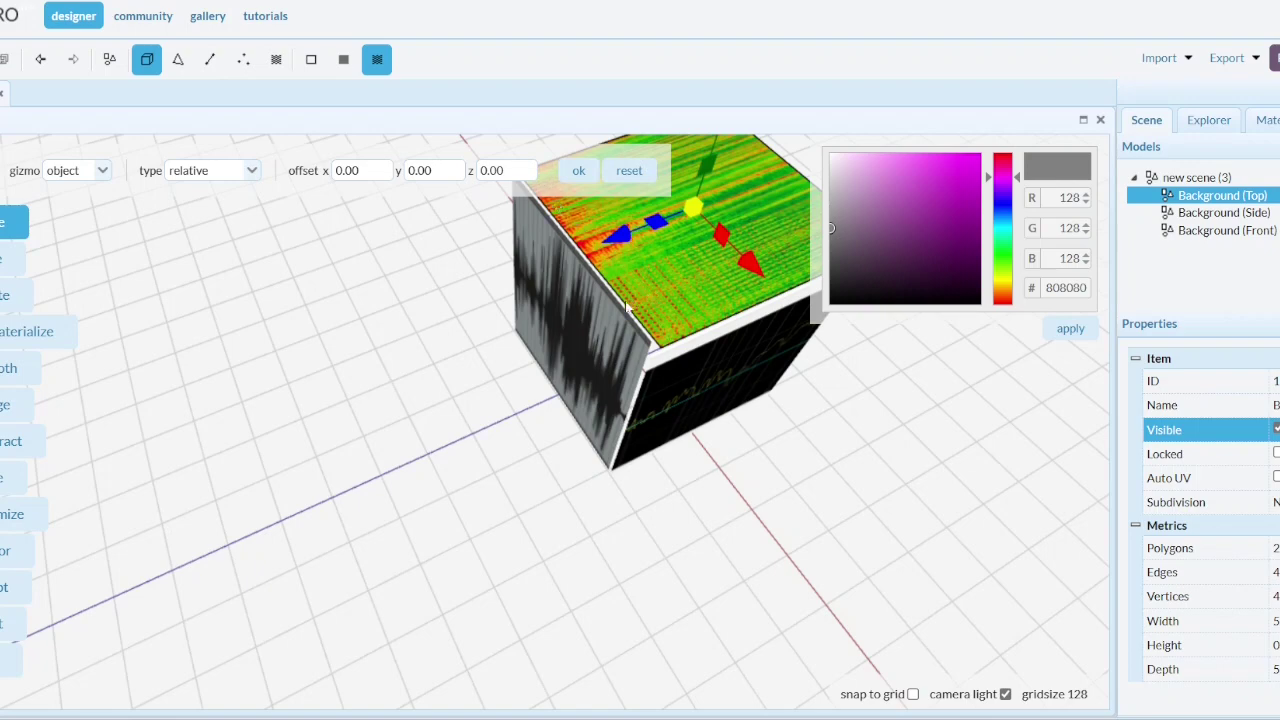
key("KP_1")
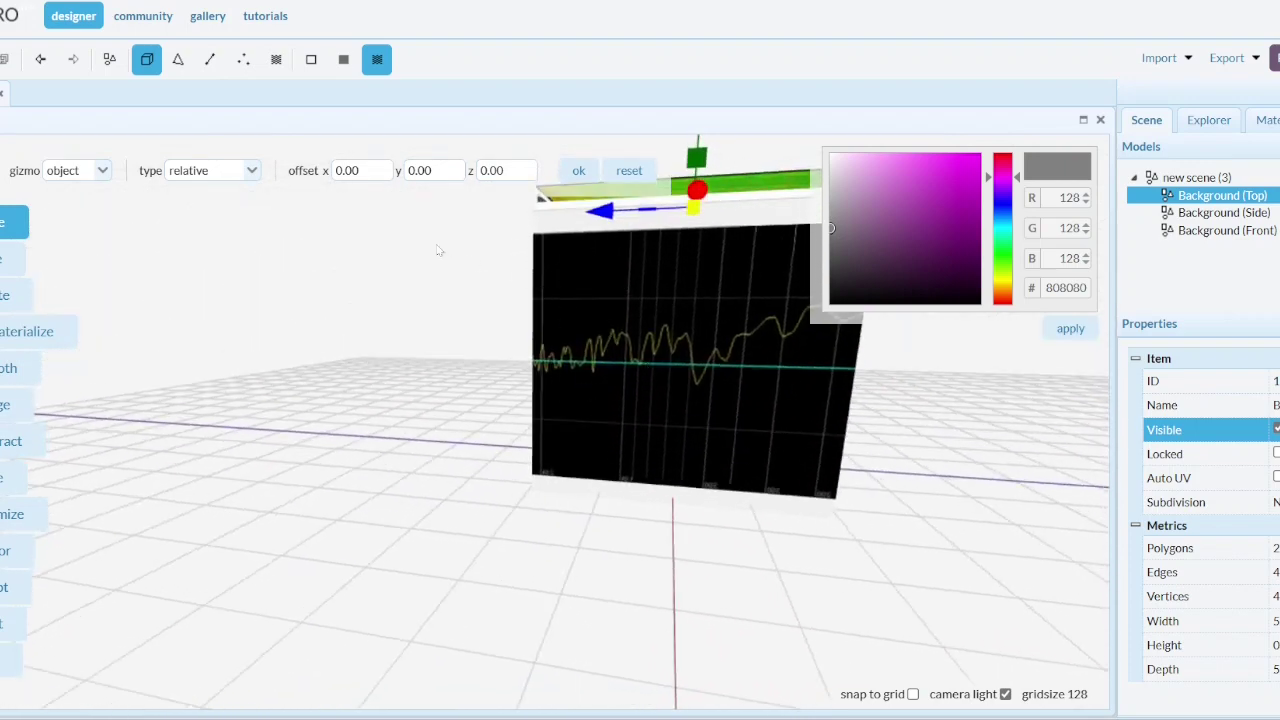
left_click_drag(534, 263, 606, 296)
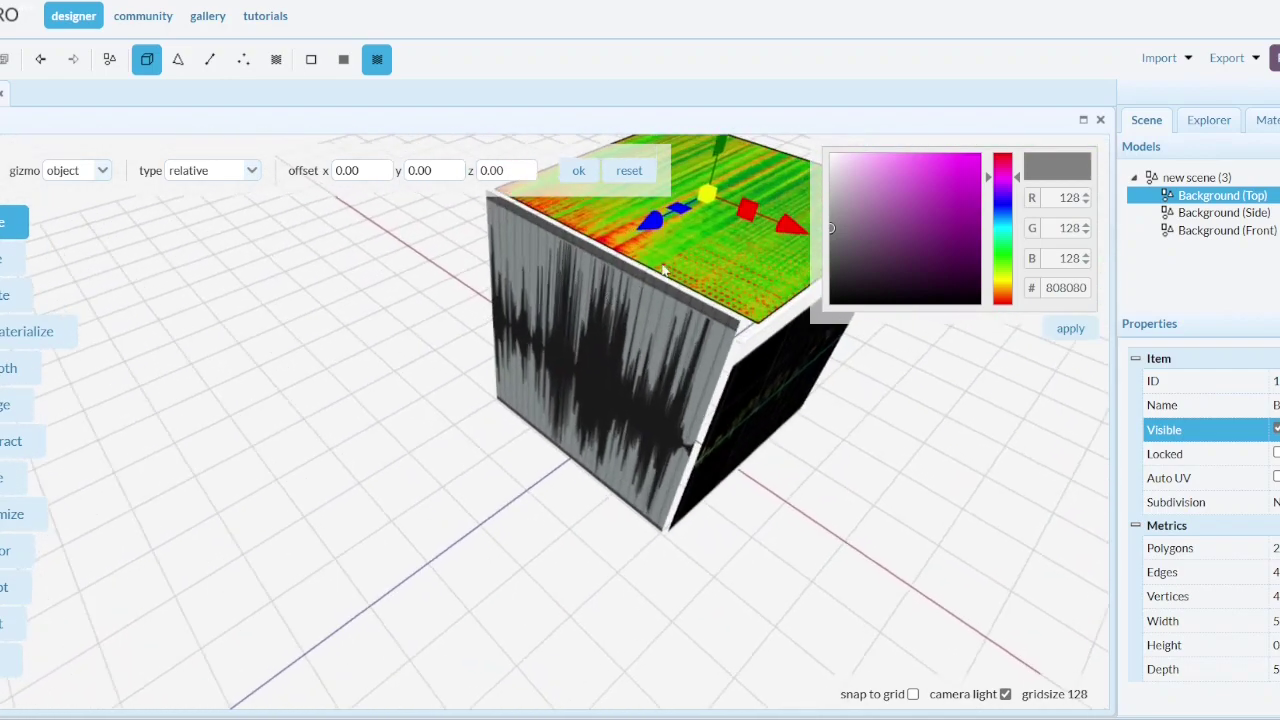
scroll(662, 270, "down", 3)
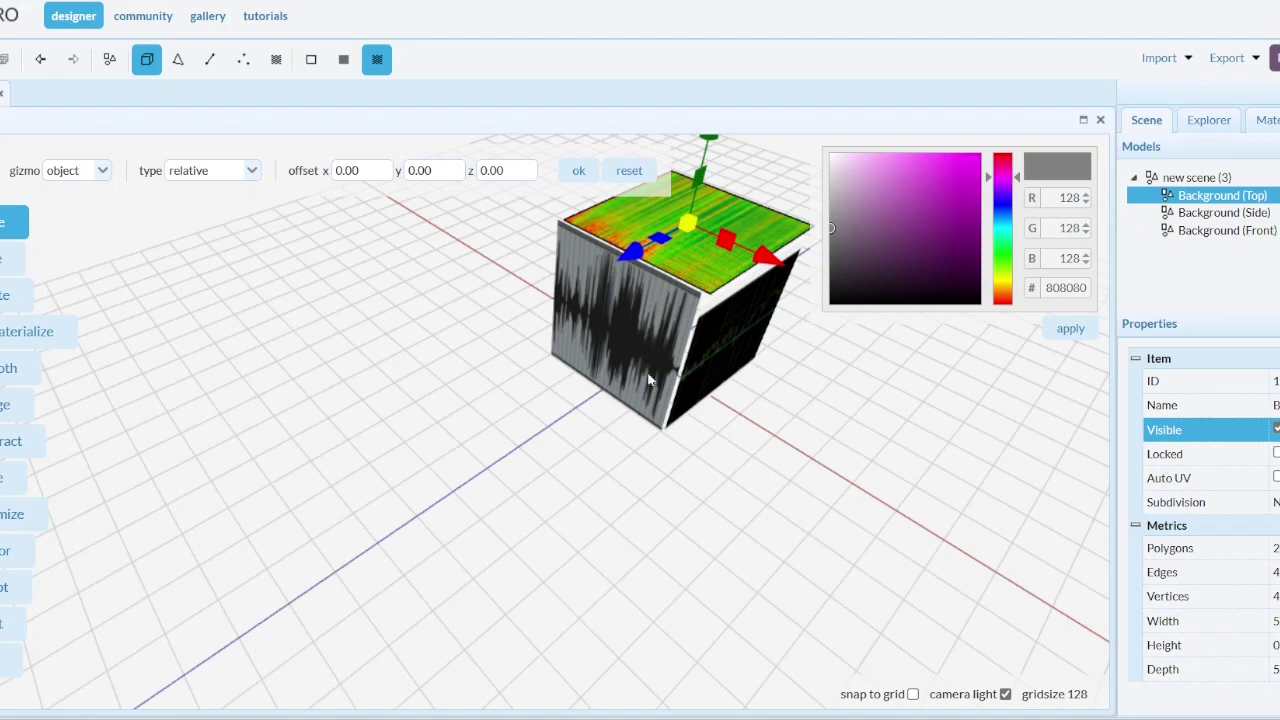
mouse_move(680, 380)
left_mouse_down()
mouse_move(641, 362)
mouse_move(637, 336)
mouse_move(677, 353)
mouse_move(664, 370)
left_mouse_up()
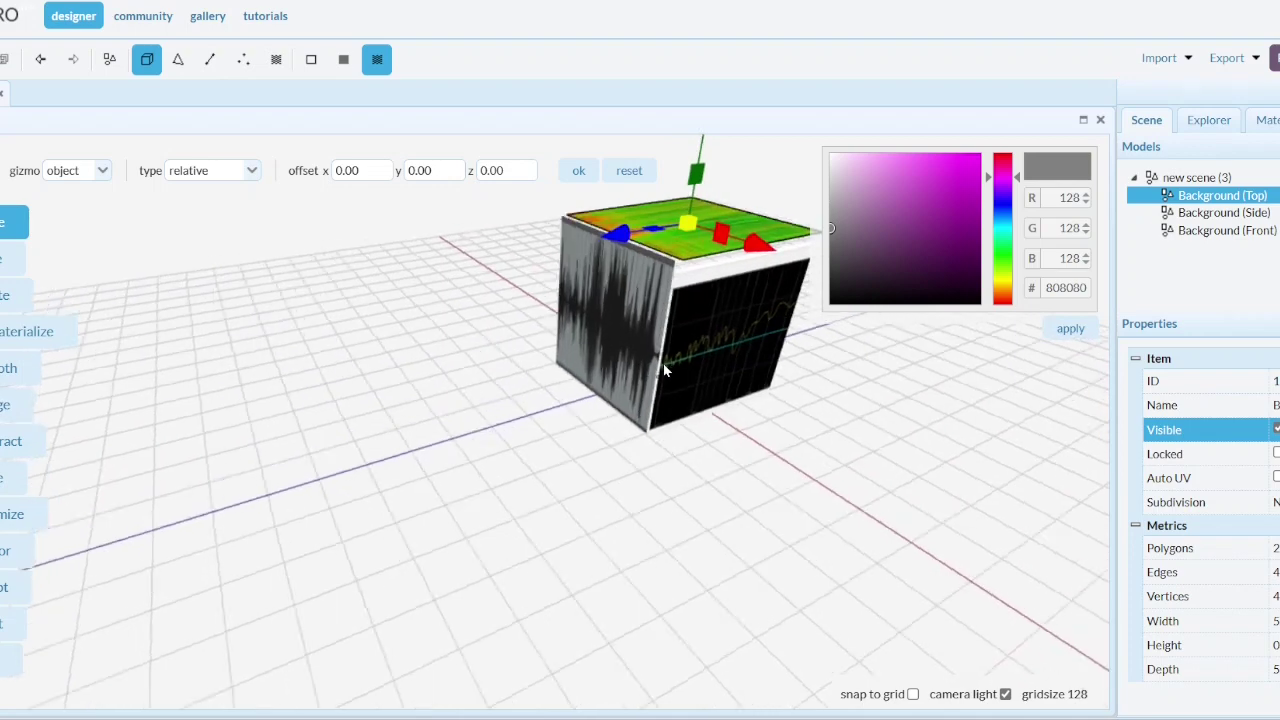